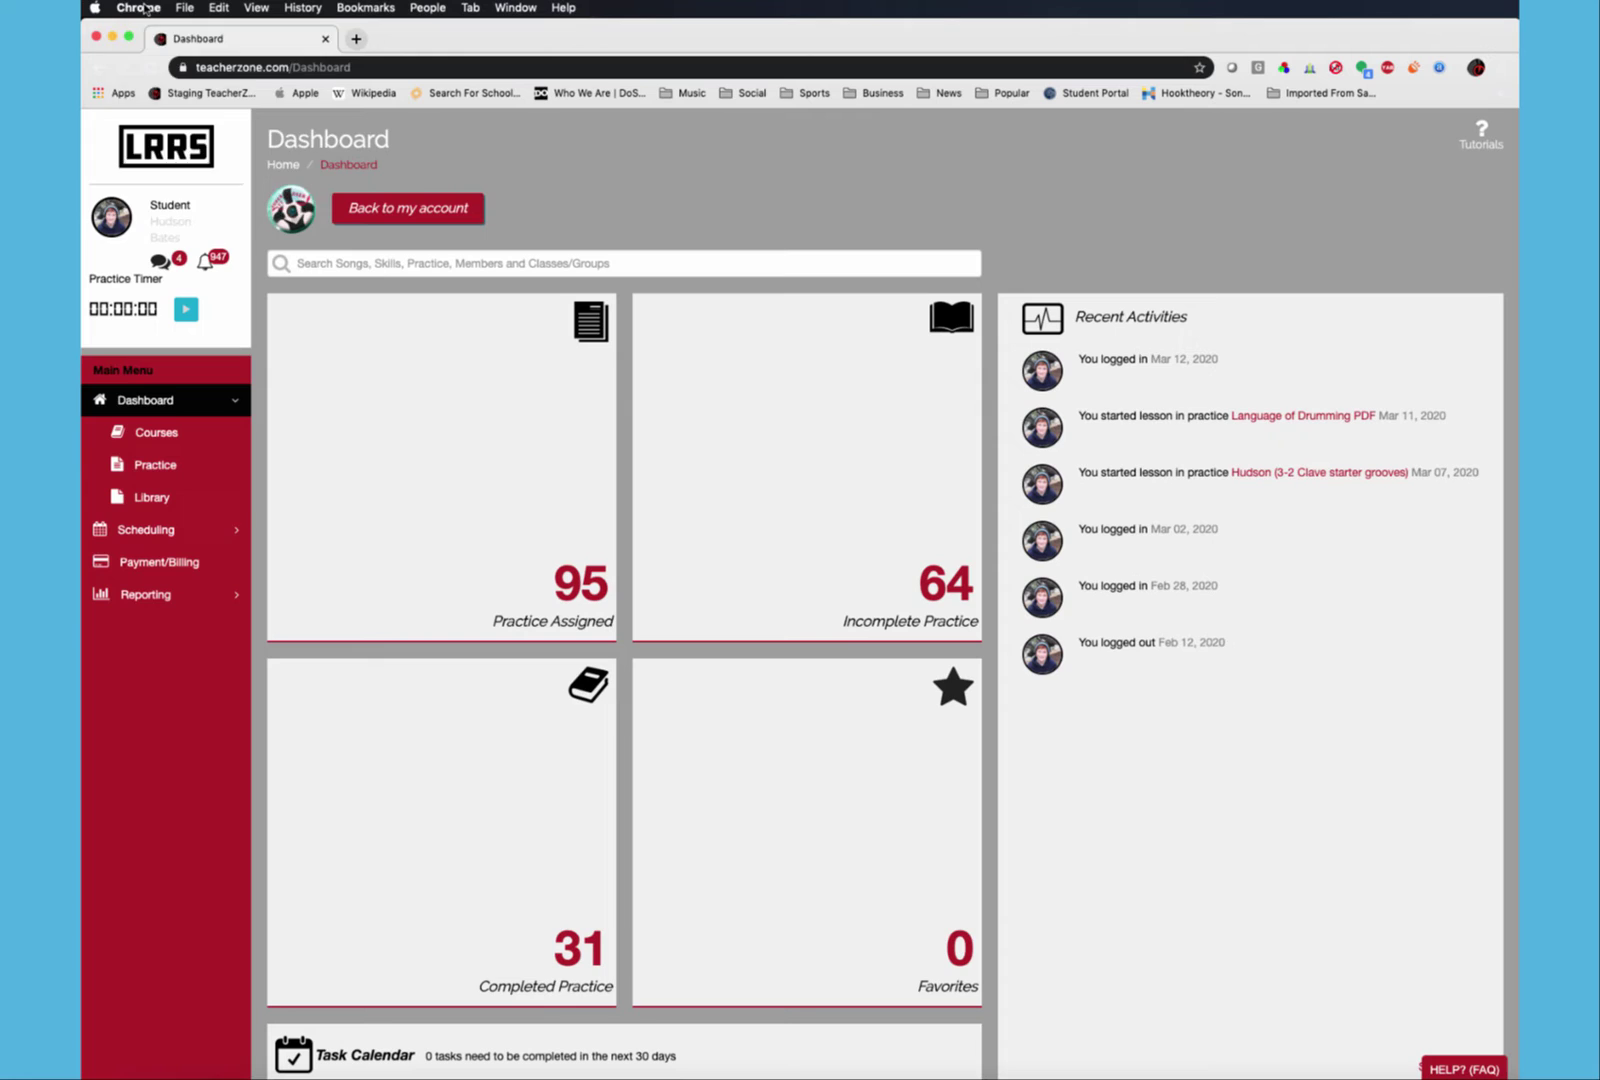
# - Go from About Google Chrome through Privacy and security to the Site Settings page
pyautogui.click(140, 7)
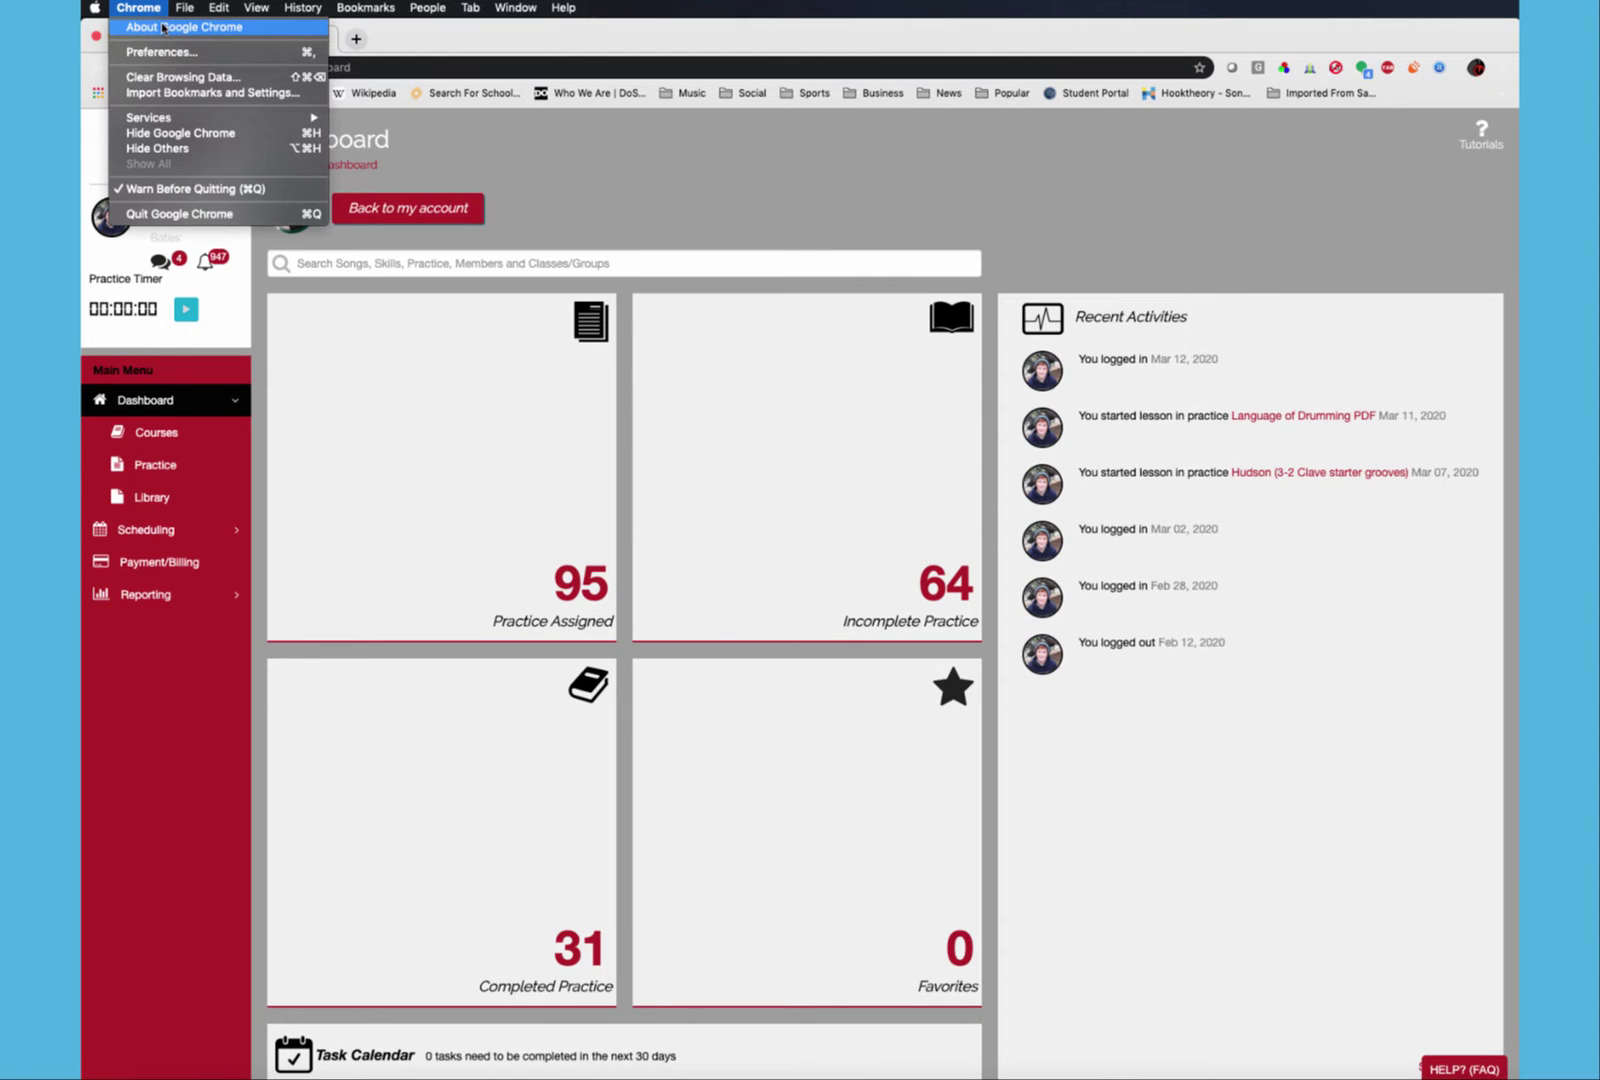
pyautogui.click(184, 26)
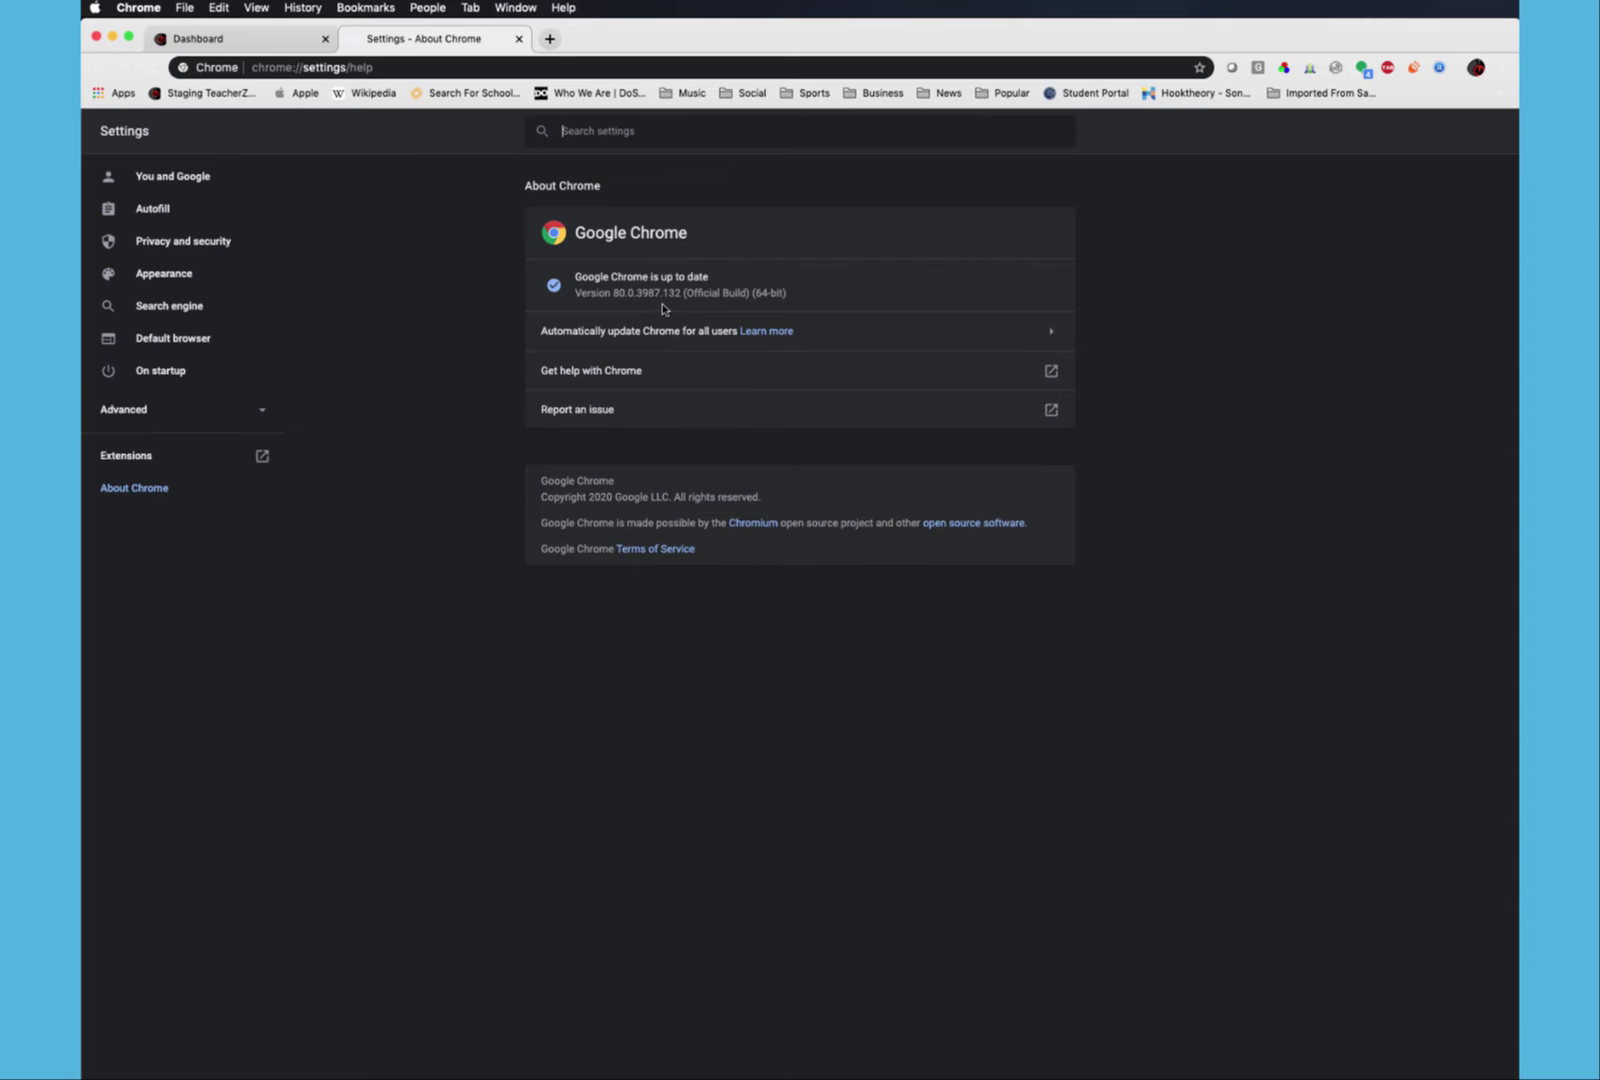
pyautogui.click(220, 247)
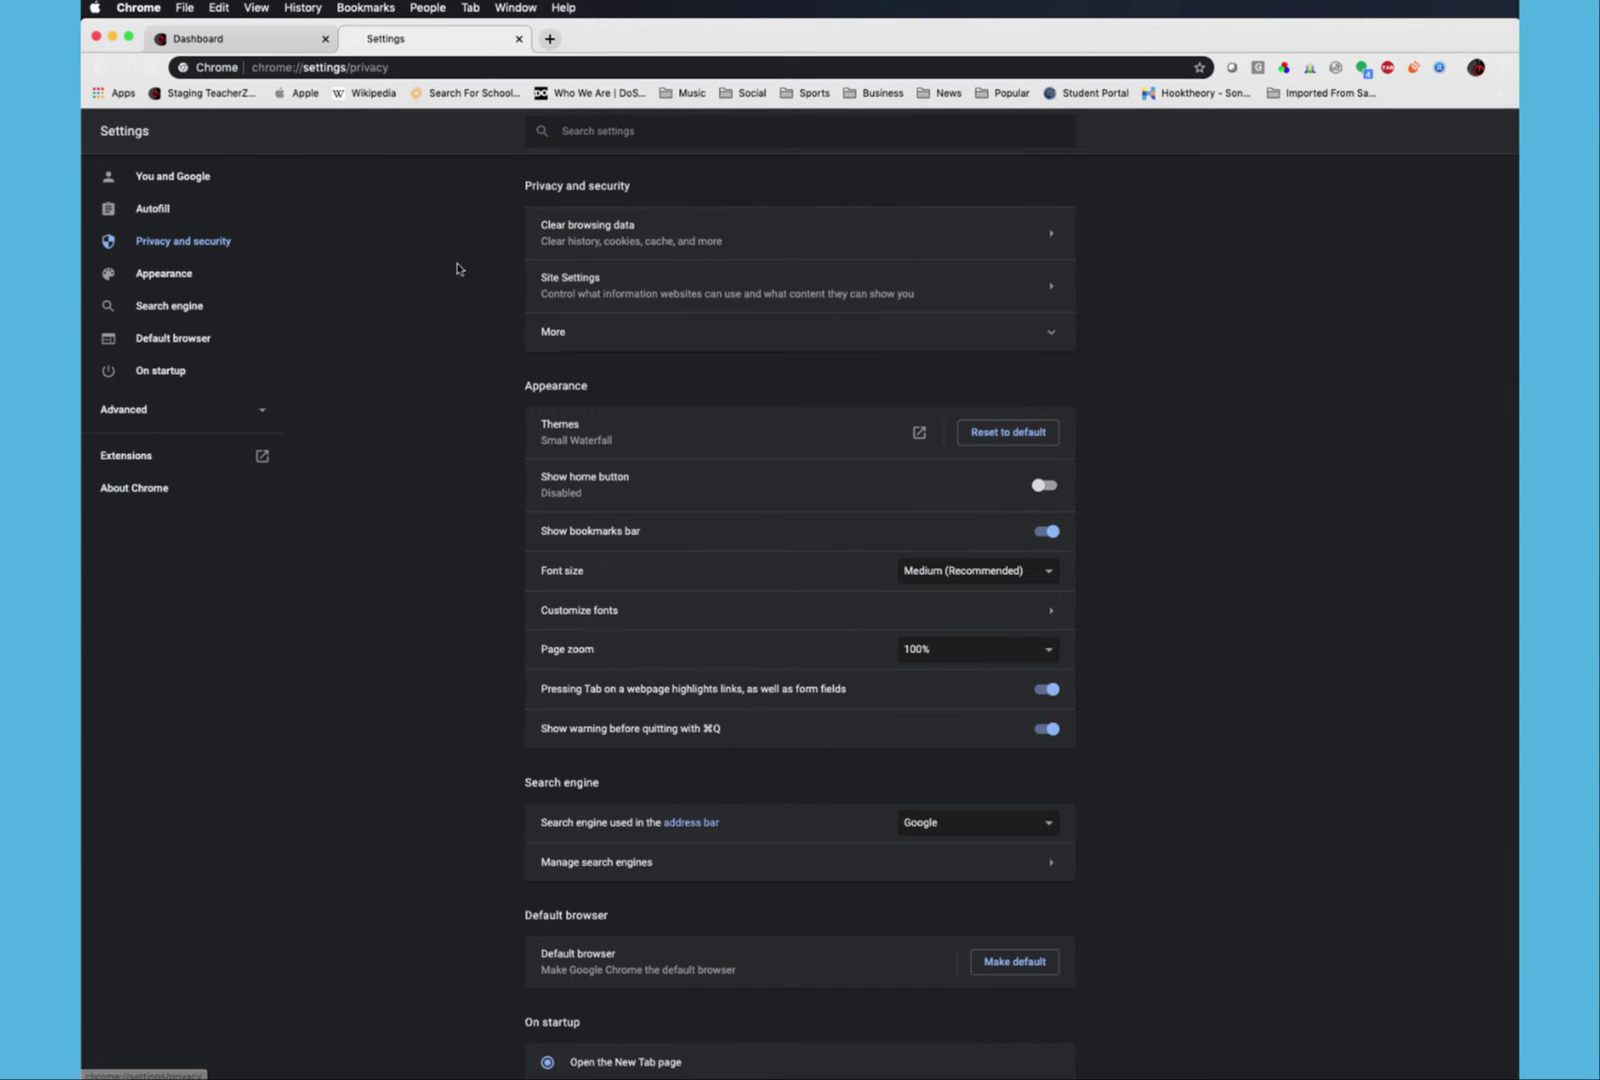
pyautogui.click(675, 285)
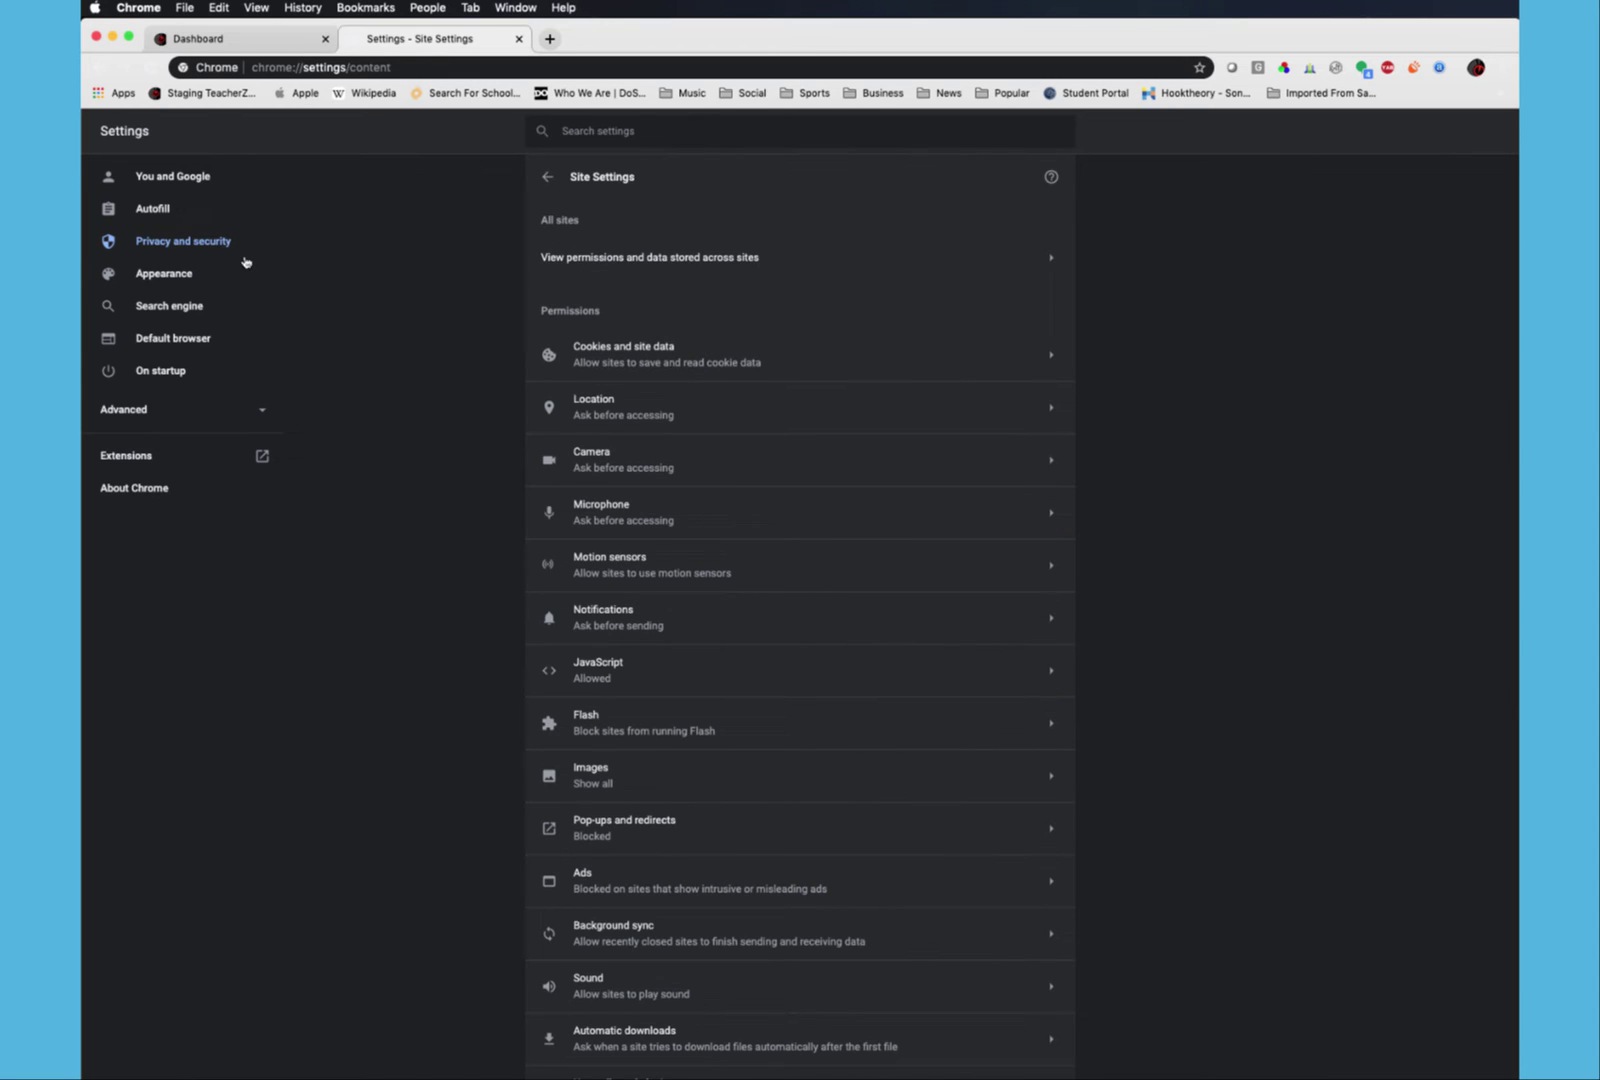
pyautogui.click(548, 177)
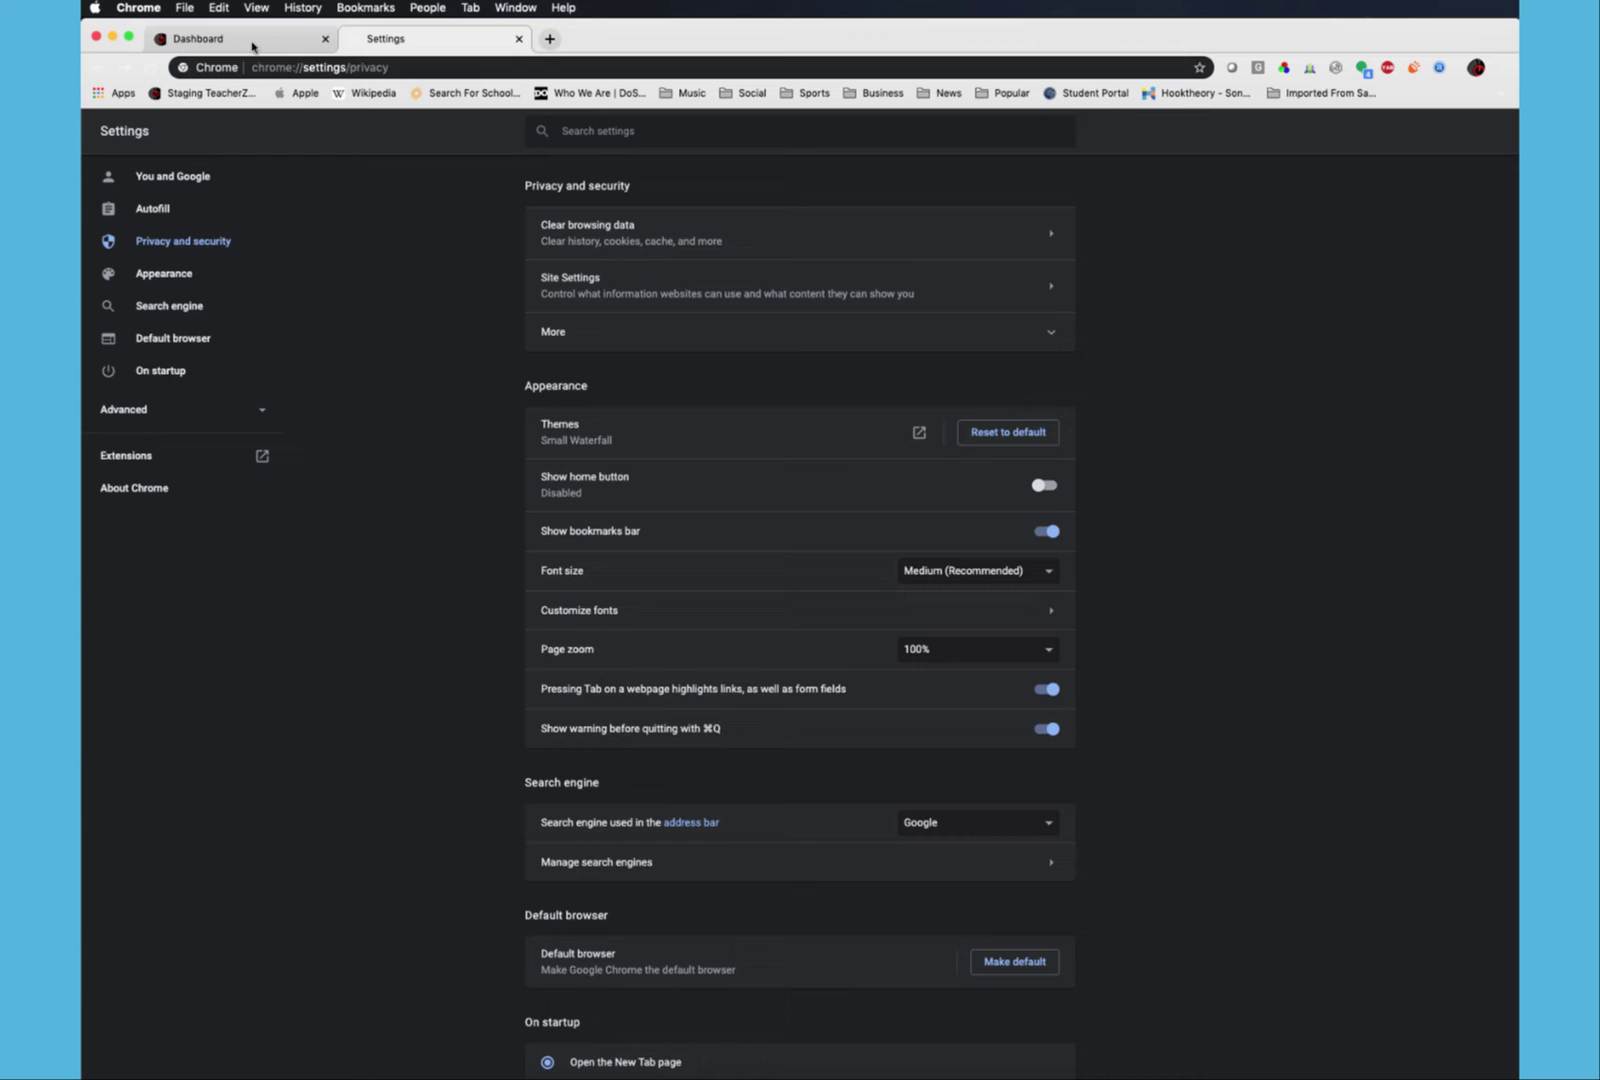
pyautogui.click(601, 295)
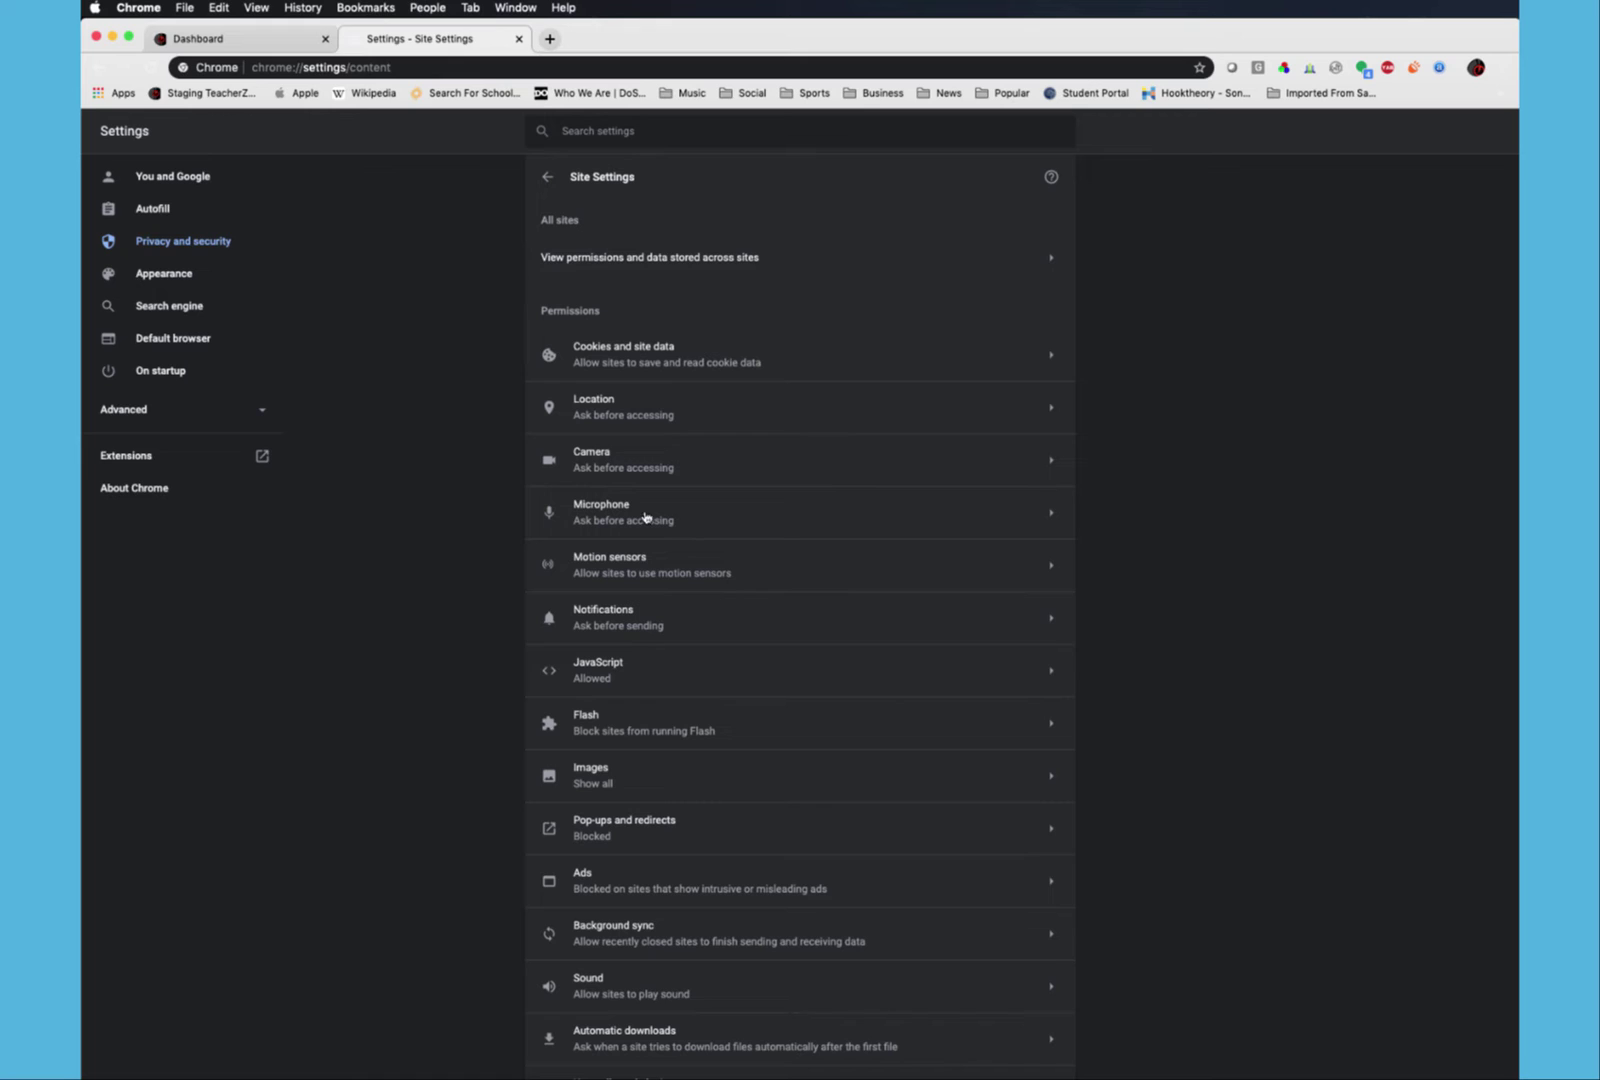
# - In Camera settings, switch 'Ask before accessing' off and back on
pyautogui.click(600, 457)
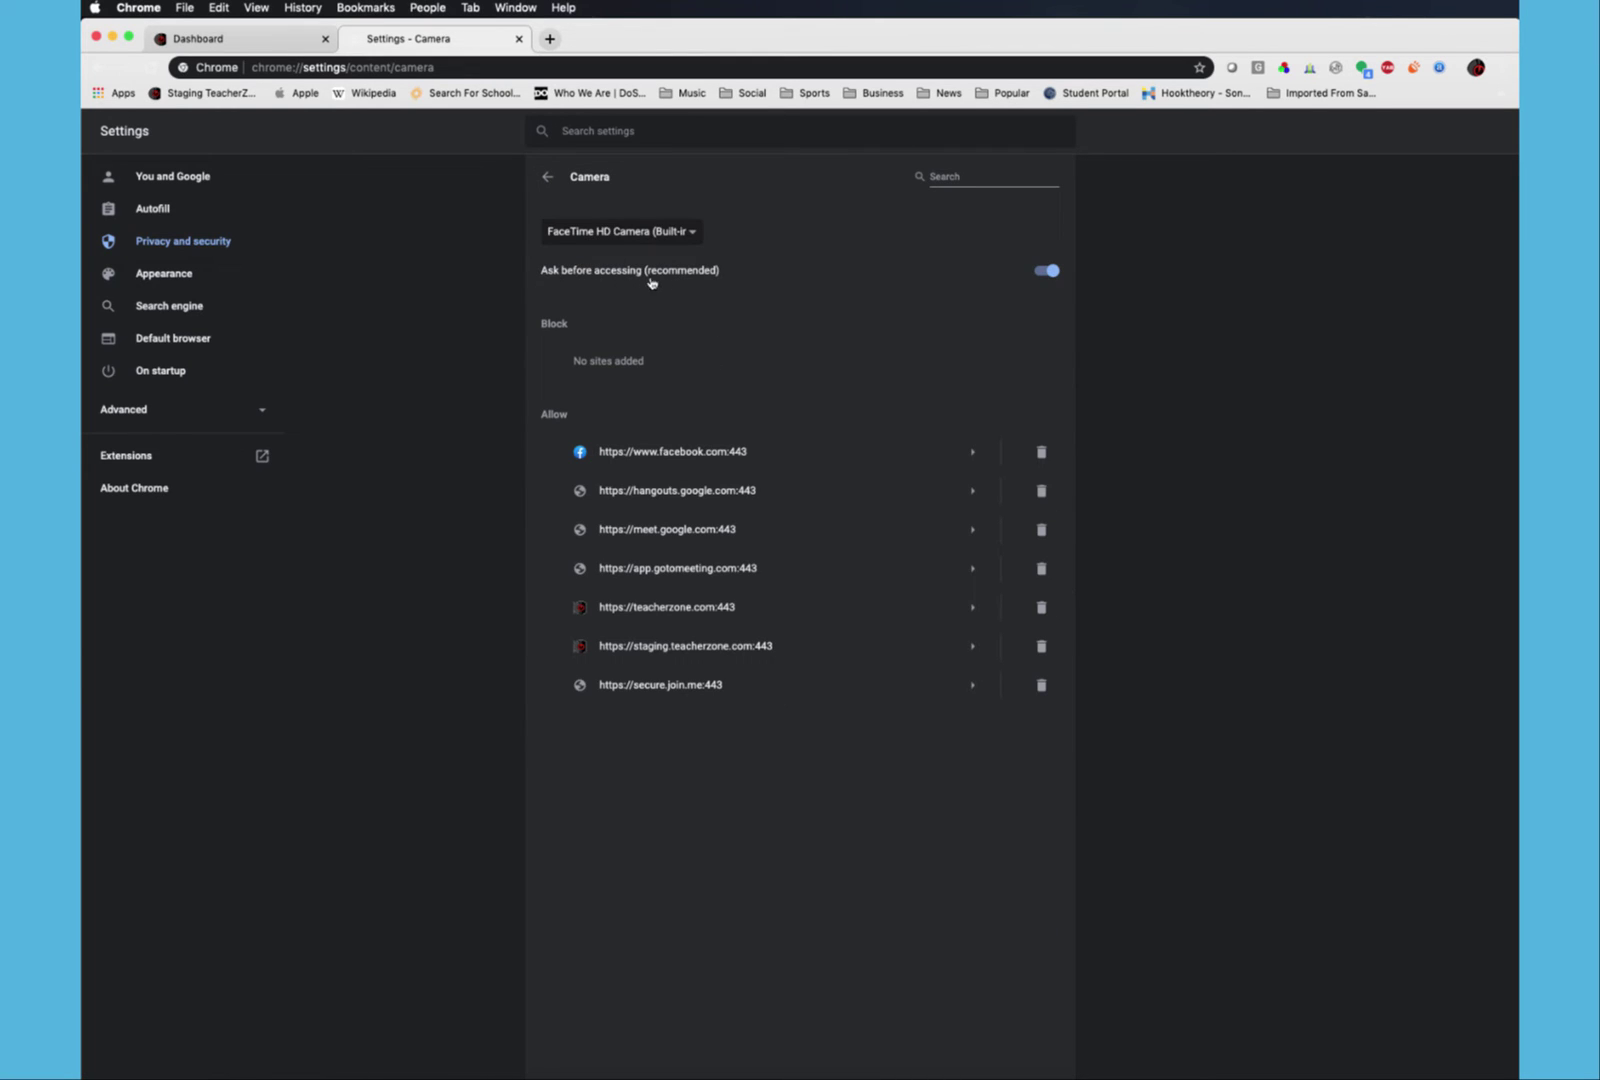
pyautogui.click(1047, 271)
pyautogui.click(1047, 275)
pyautogui.click(1045, 272)
# - Keep the built-in FaceTime camera selected and go back to Site Settings
pyautogui.click(680, 236)
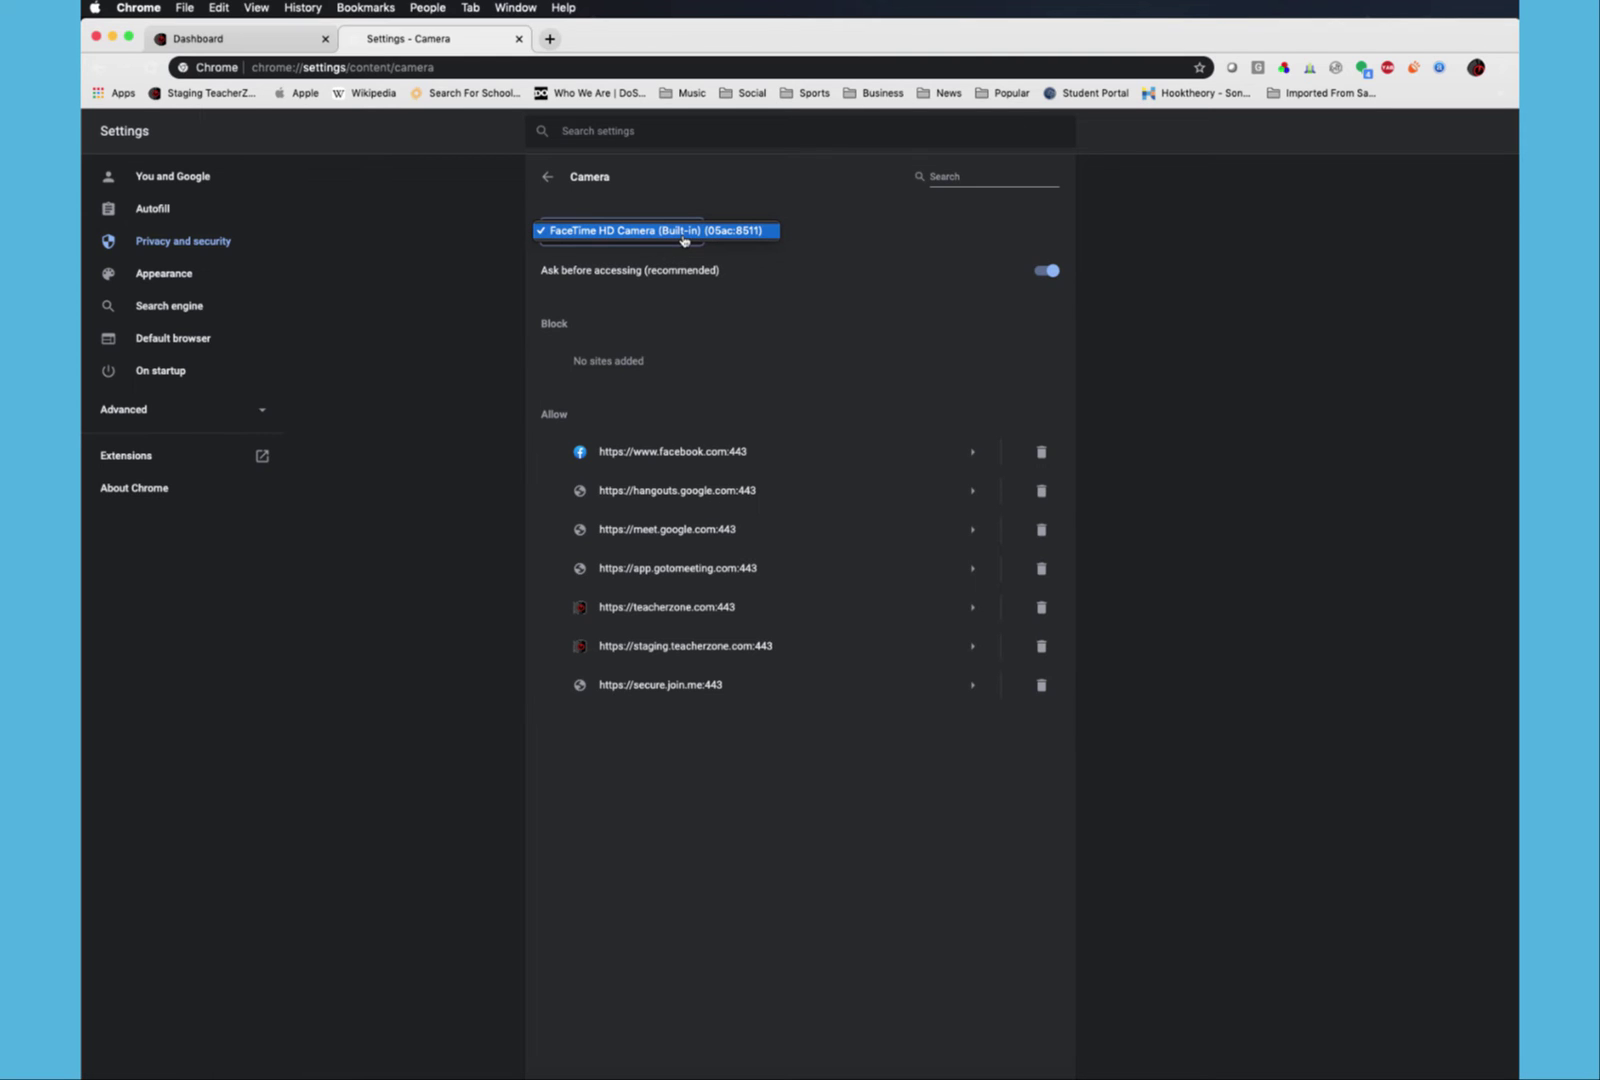
pyautogui.click(682, 239)
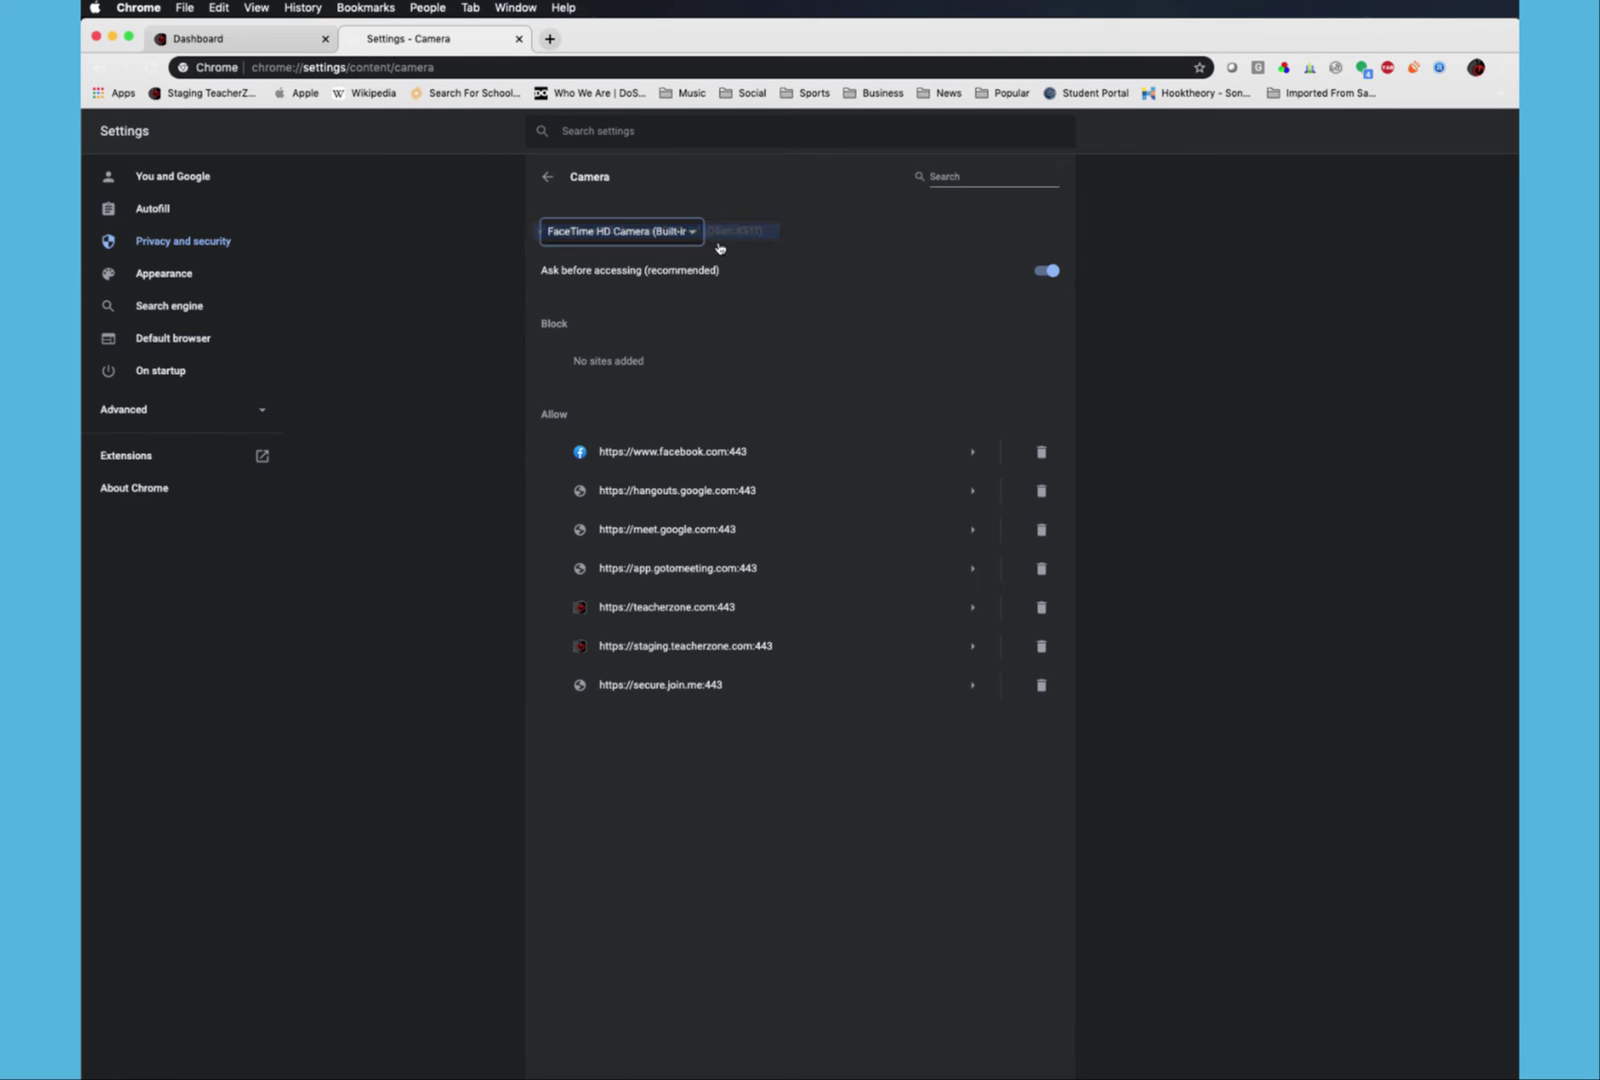
pyautogui.click(546, 181)
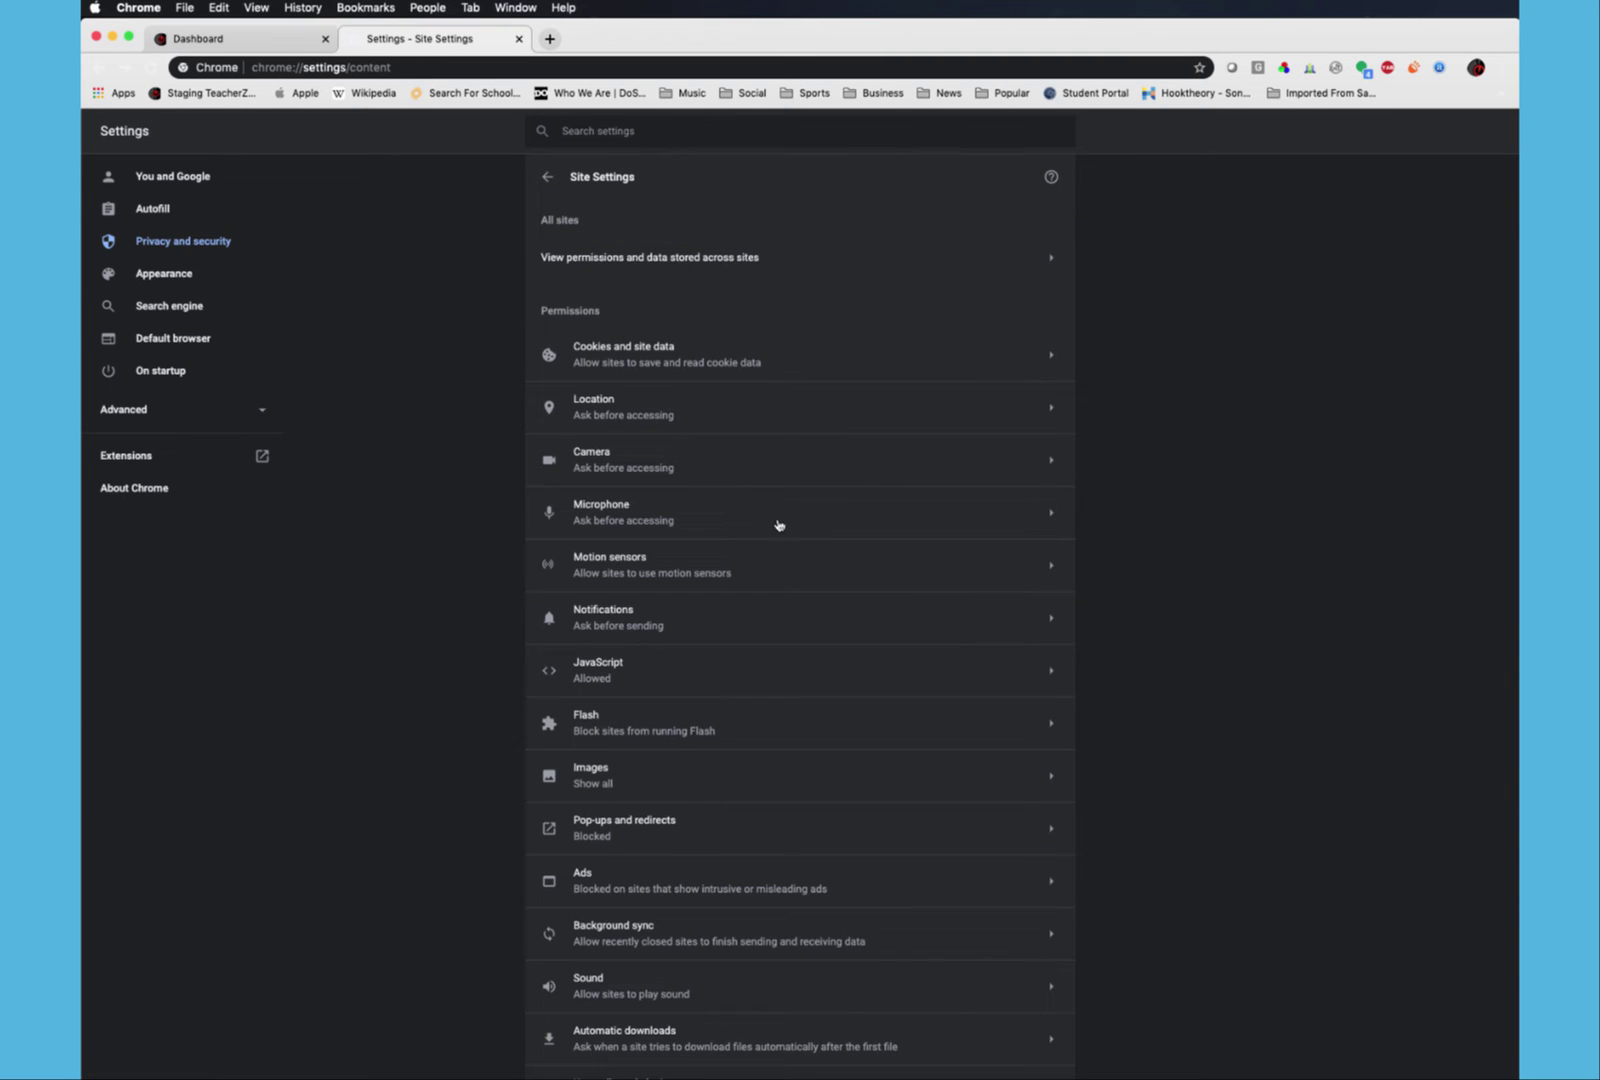
# - Confirm teacherzone.com is in the Microphone Allow list, then return to the Dashboard tab
pyautogui.click(659, 520)
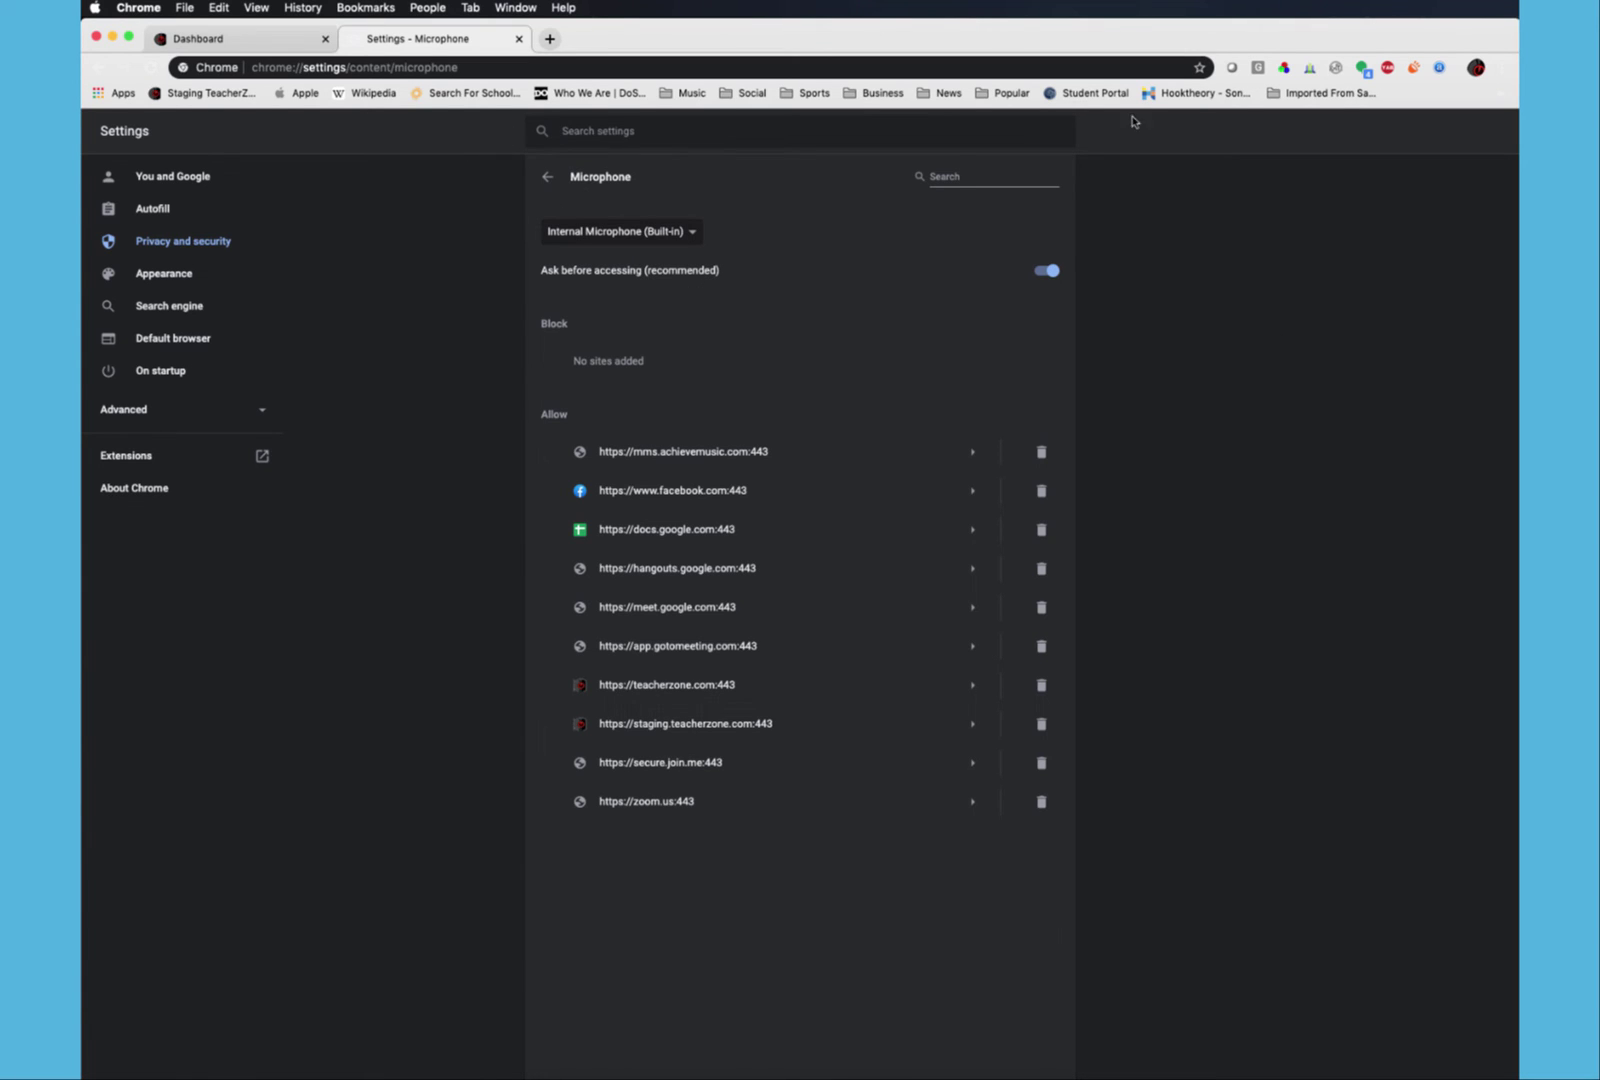
pyautogui.click(213, 38)
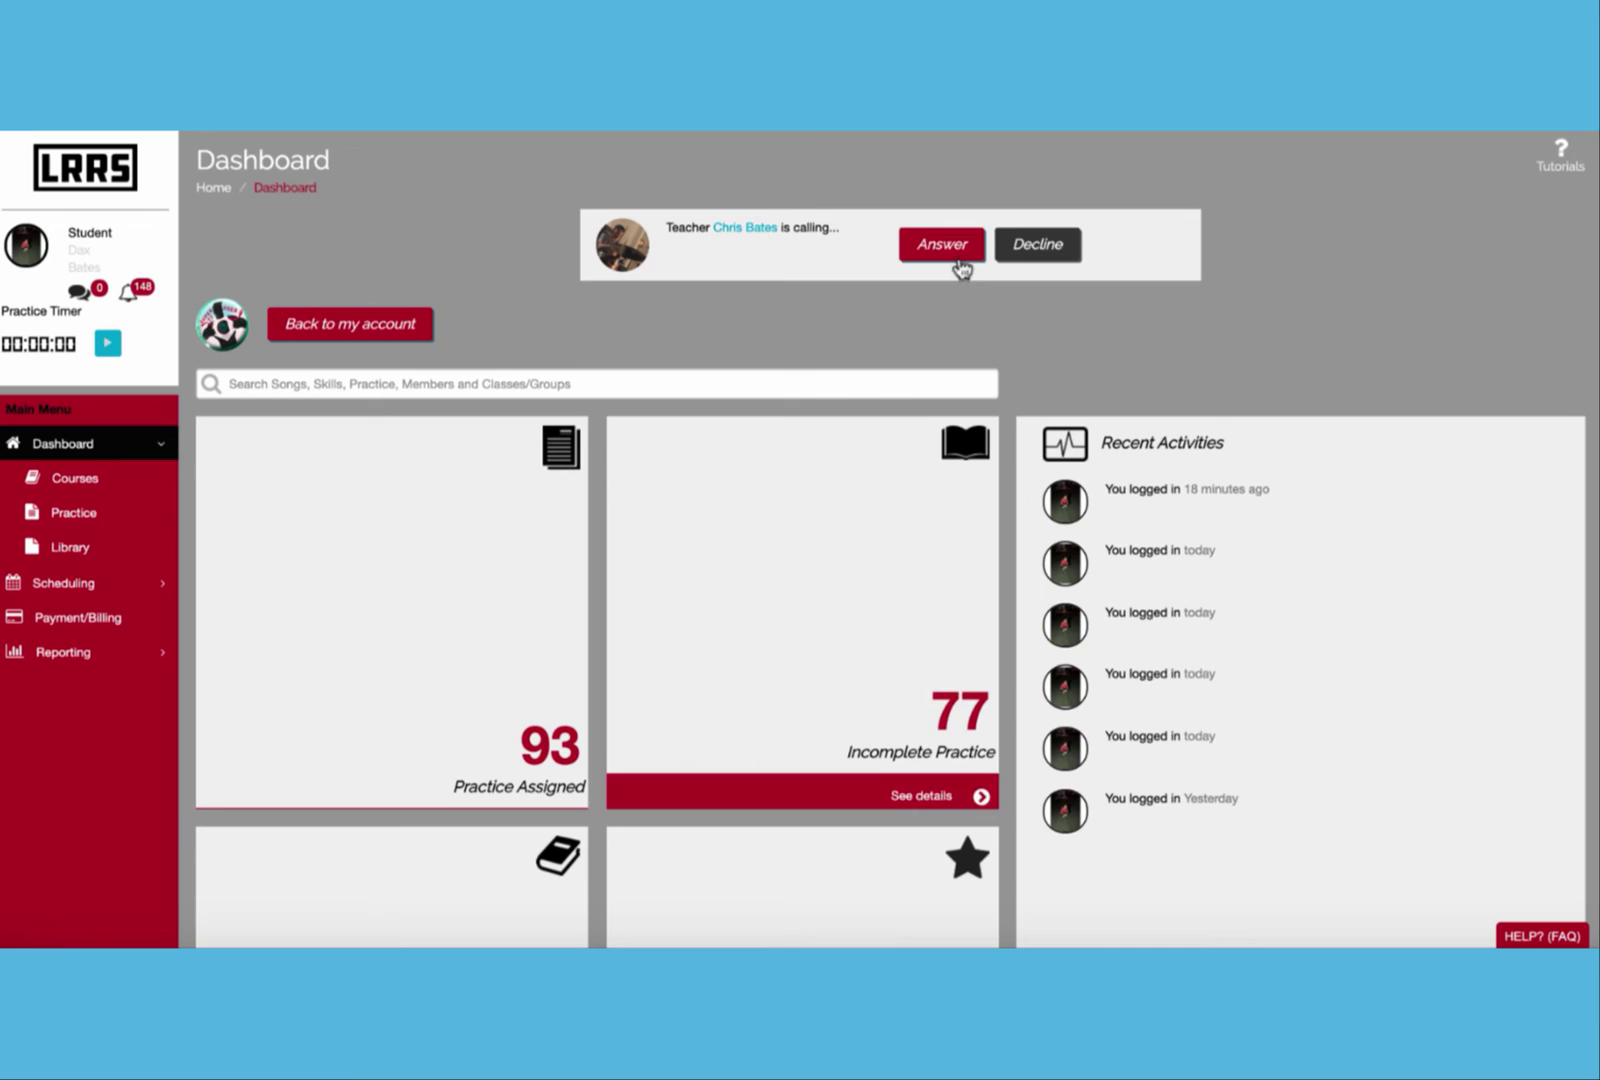
# - Answer the teacher's call from the TeacherZone incoming-call notification
pyautogui.click(941, 245)
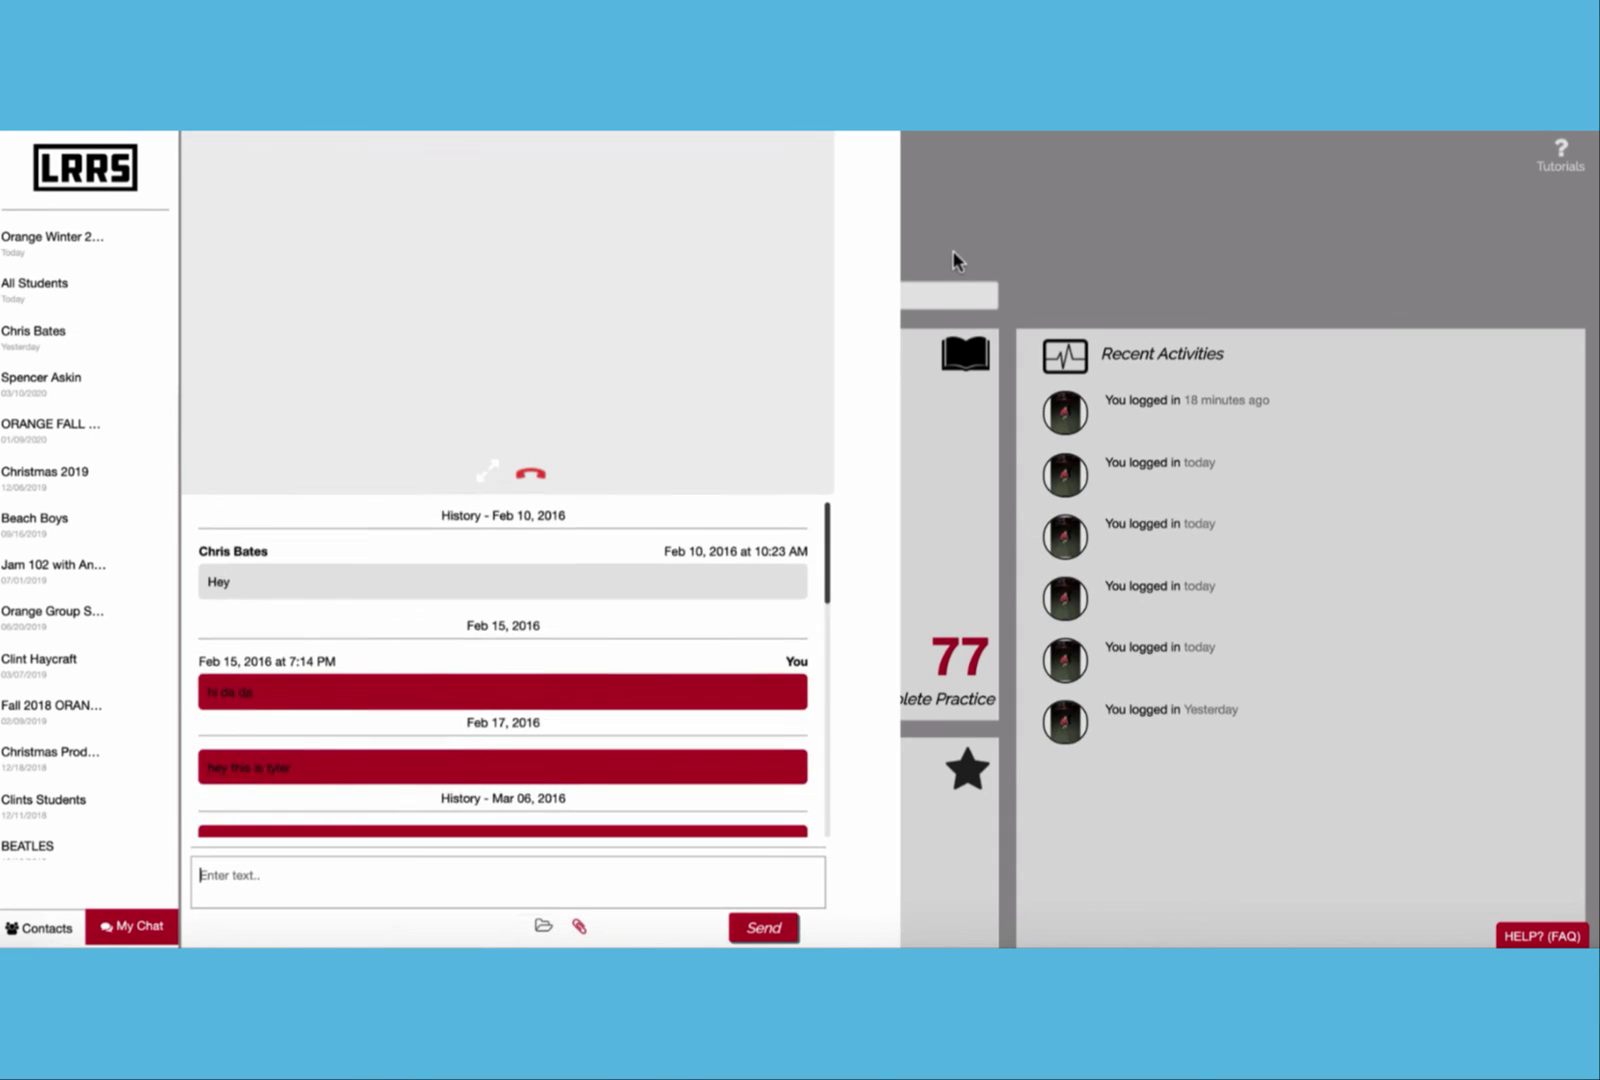